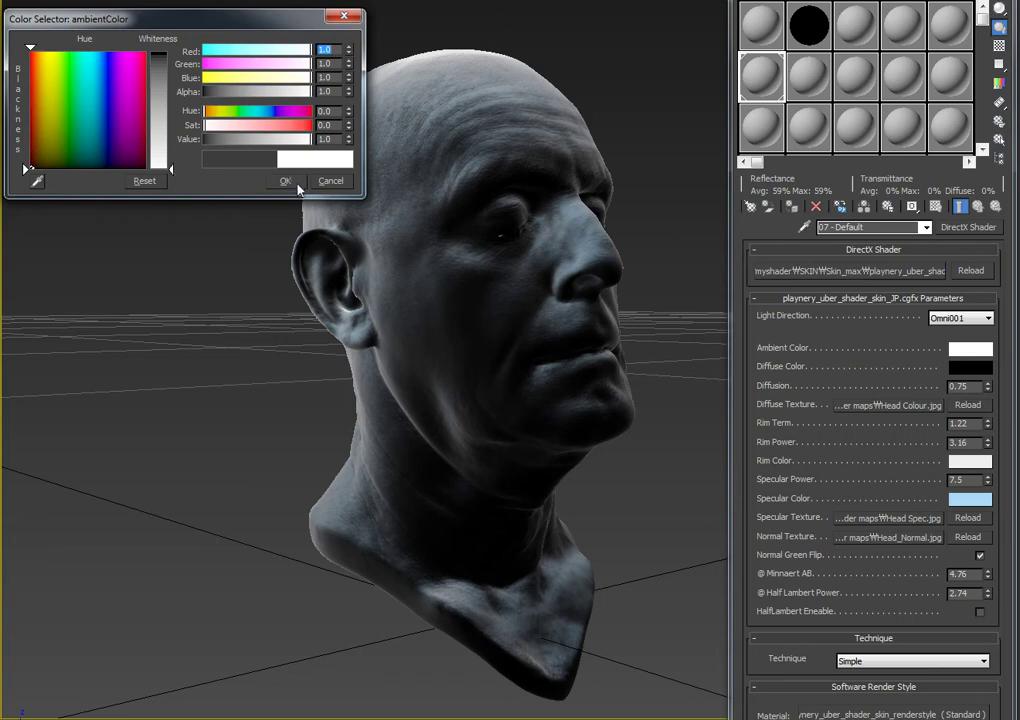
# Step: Set the skin shader's Ambient Color to a dark neutral grey with a value of 0.184
pyautogui.click(295, 184)
pyautogui.click(956, 351)
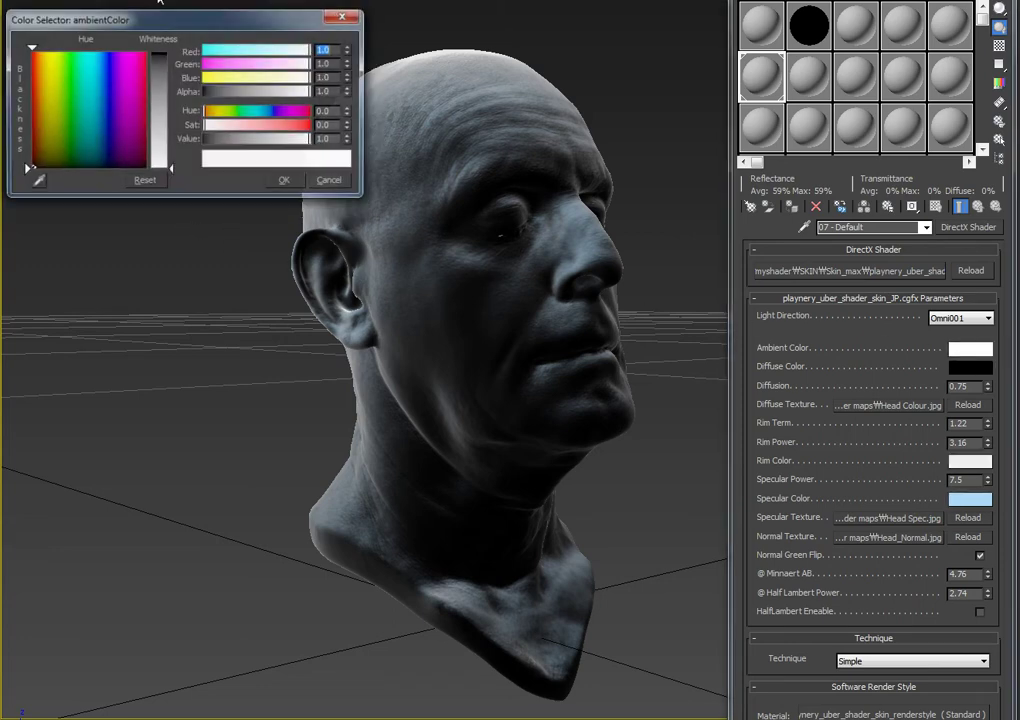
pyautogui.moveTo(169, 167); pyautogui.dragTo(170, 74)
pyautogui.click(272, 182)
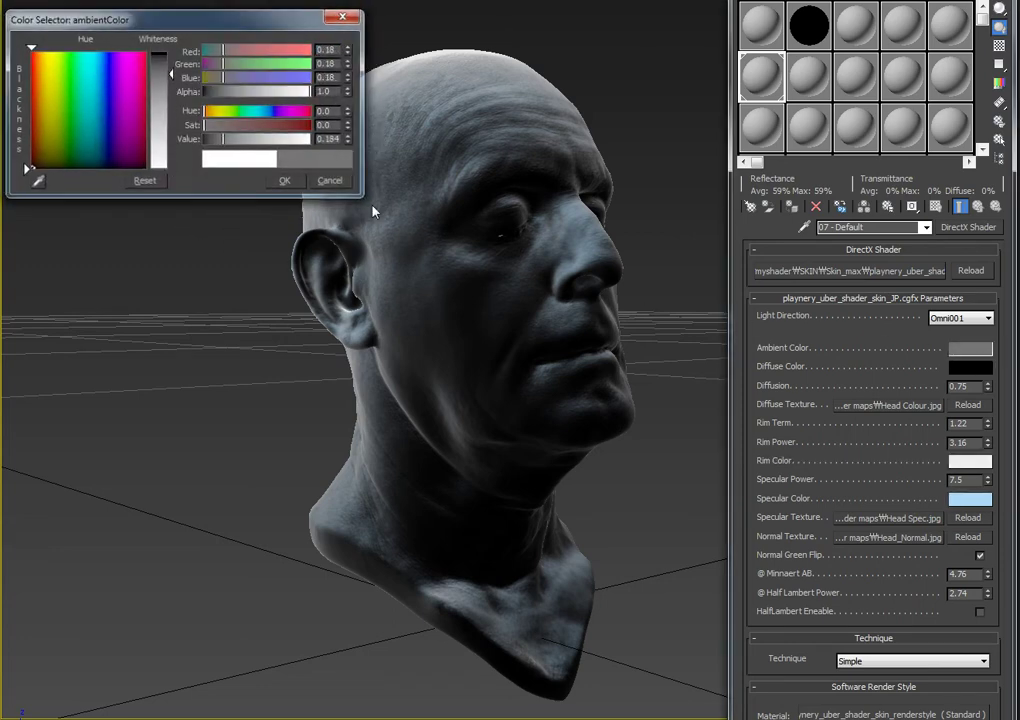
pyautogui.click(284, 180)
# Step: Lighten the skin shader's Diffuse Color from near black to a neutral grey
pyautogui.click(970, 366)
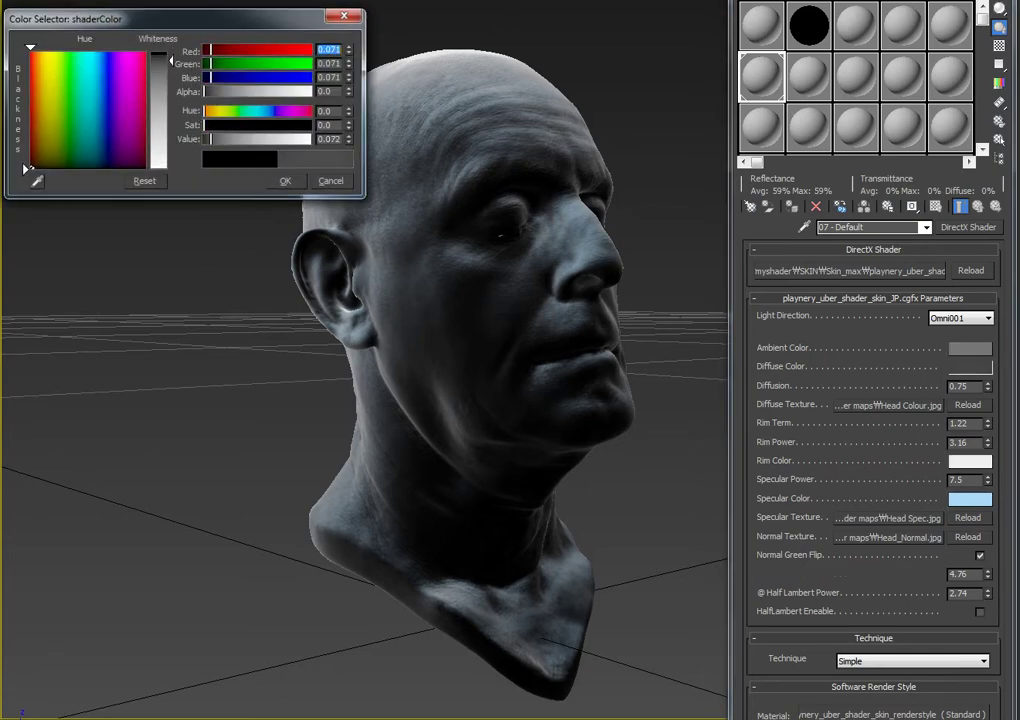
pyautogui.moveTo(170, 60); pyautogui.dragTo(170, 112)
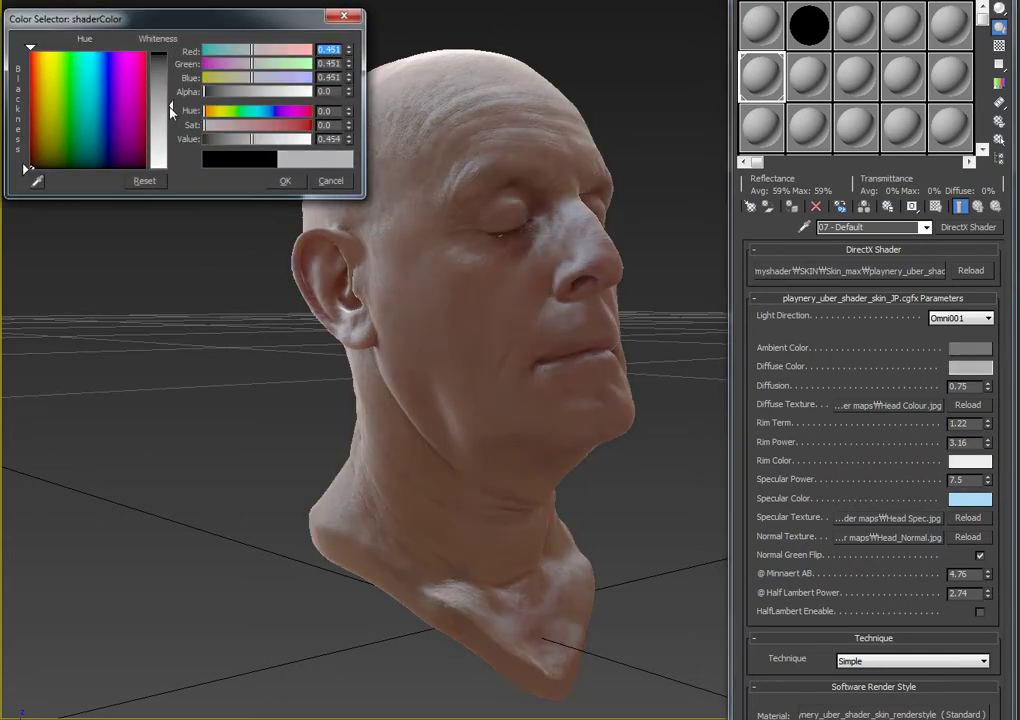
pyautogui.click(285, 181)
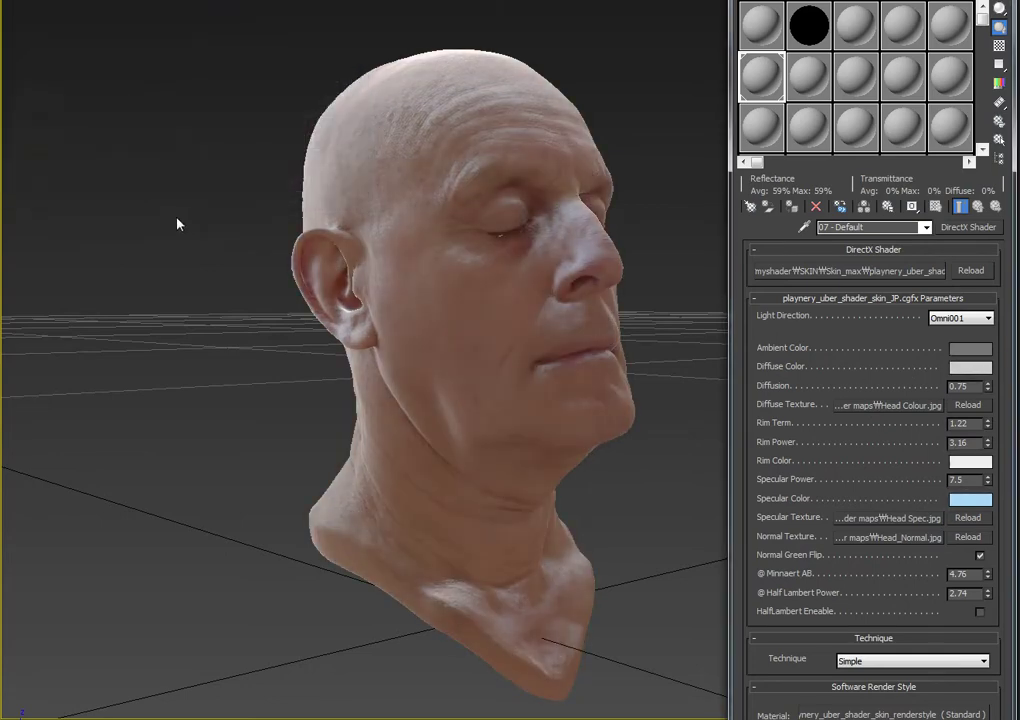
# Step: Set Diffusion to 1.0 and lighten the Diffuse Color to a neutral grey with a value of 0.733
pyautogui.doubleClick(957, 386)
pyautogui.moveTo(987, 390); pyautogui.dragTo(985, 352)
pyautogui.moveTo(990, 427); pyautogui.dragTo(986, 384)
pyautogui.click(969, 369)
pyautogui.moveTo(170, 124); pyautogui.dragTo(170, 140)
pyautogui.click(284, 186)
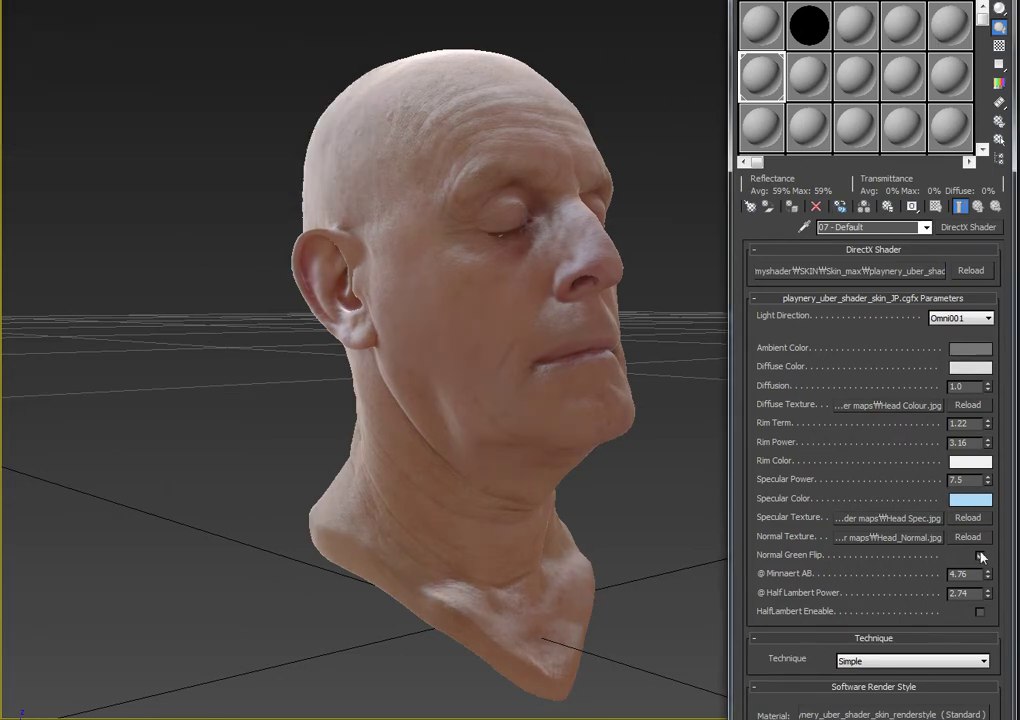
# Step: Switch Normal Green Flip off and back on, and keep Omni001 as the Light Direction
pyautogui.click(982, 558)
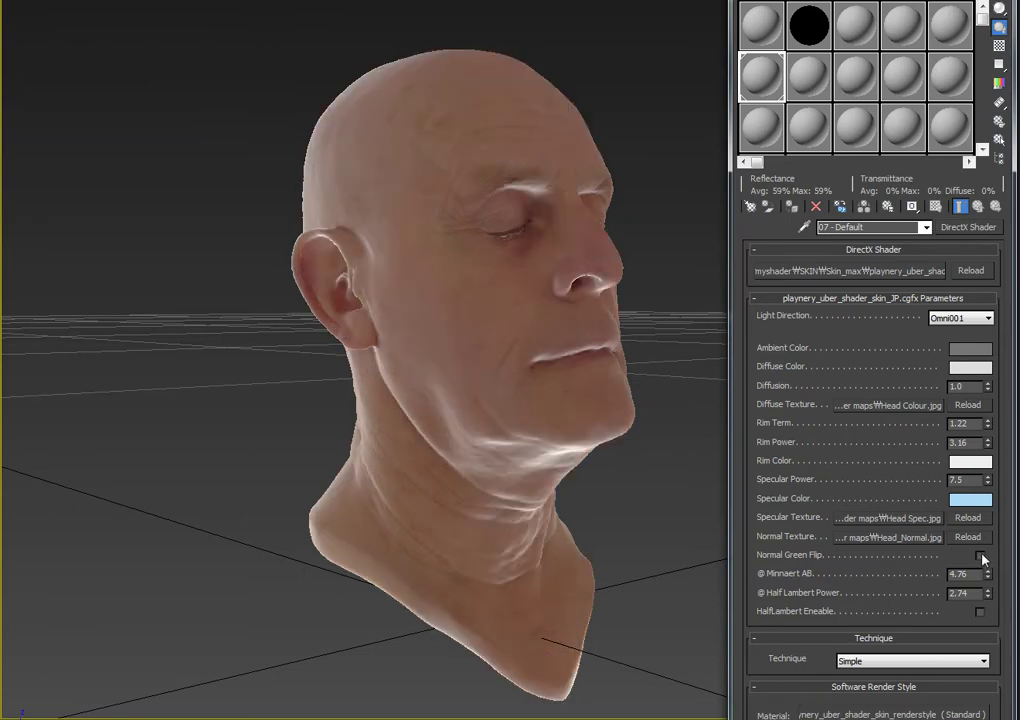
pyautogui.click(981, 555)
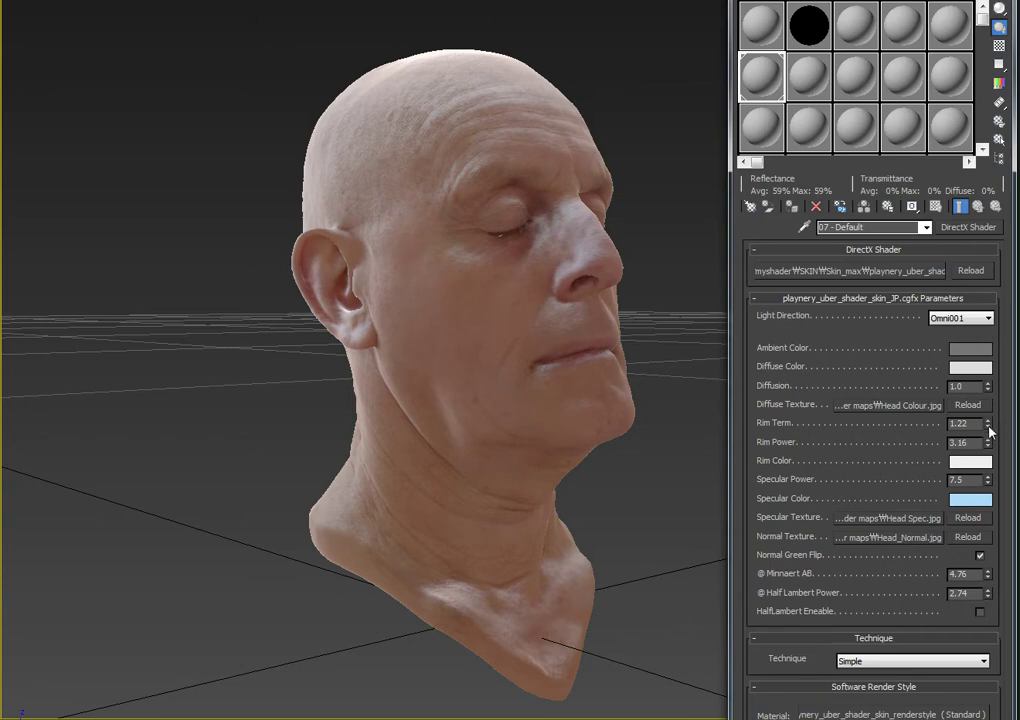
pyautogui.click(969, 318)
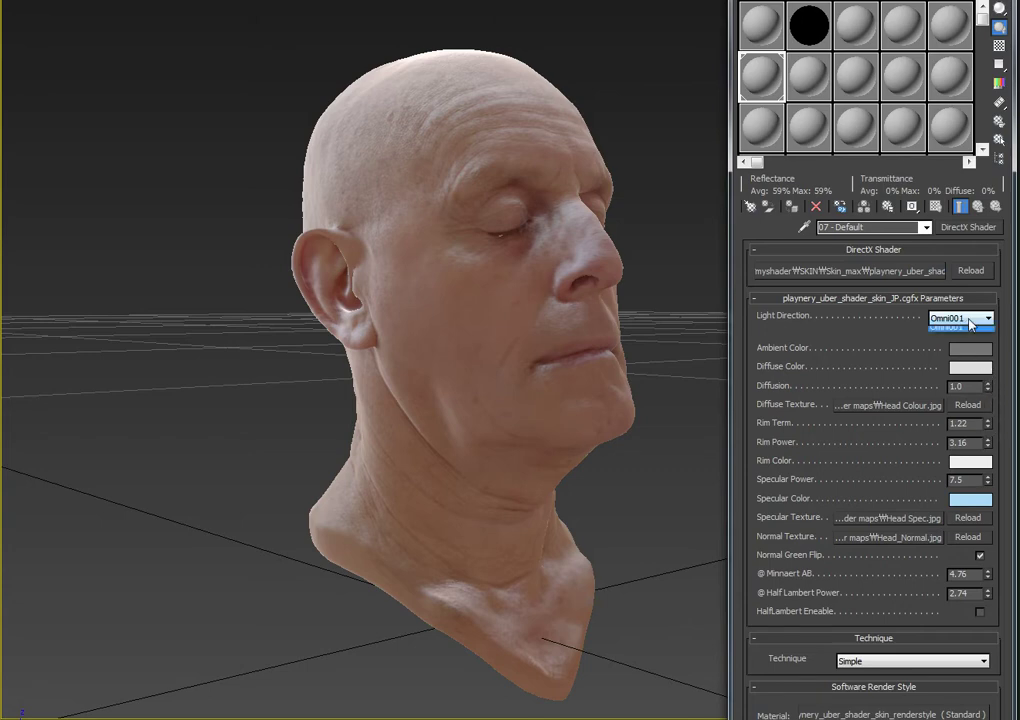
pyautogui.click(955, 342)
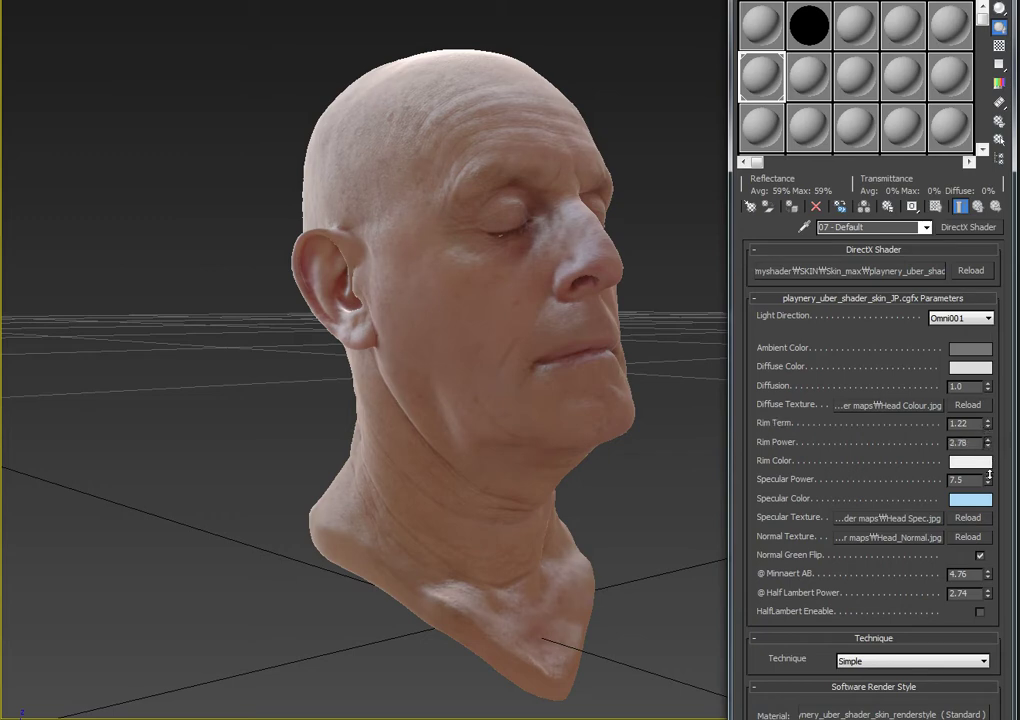
# Step: Set Rim Term to 1.23 and Rim Power to 3.28, and preview a saturated pink Rim Color without keeping it
pyautogui.moveTo(988, 446); pyautogui.dragTo(988, 479)
pyautogui.click(972, 461)
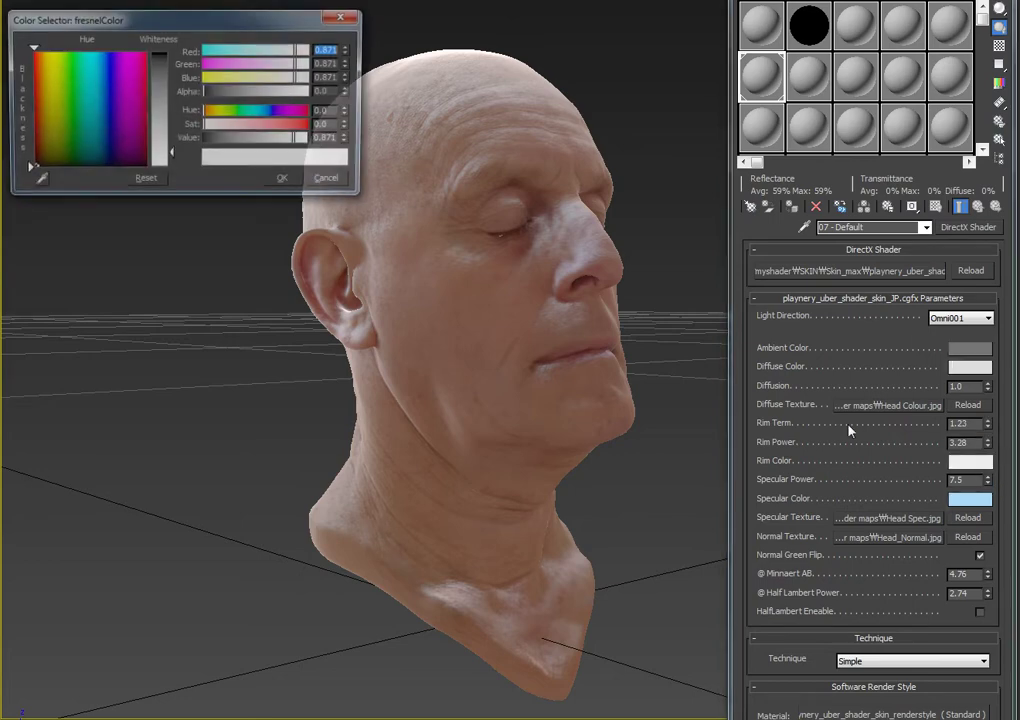
pyautogui.moveTo(62, 137); pyautogui.dragTo(138, 71)
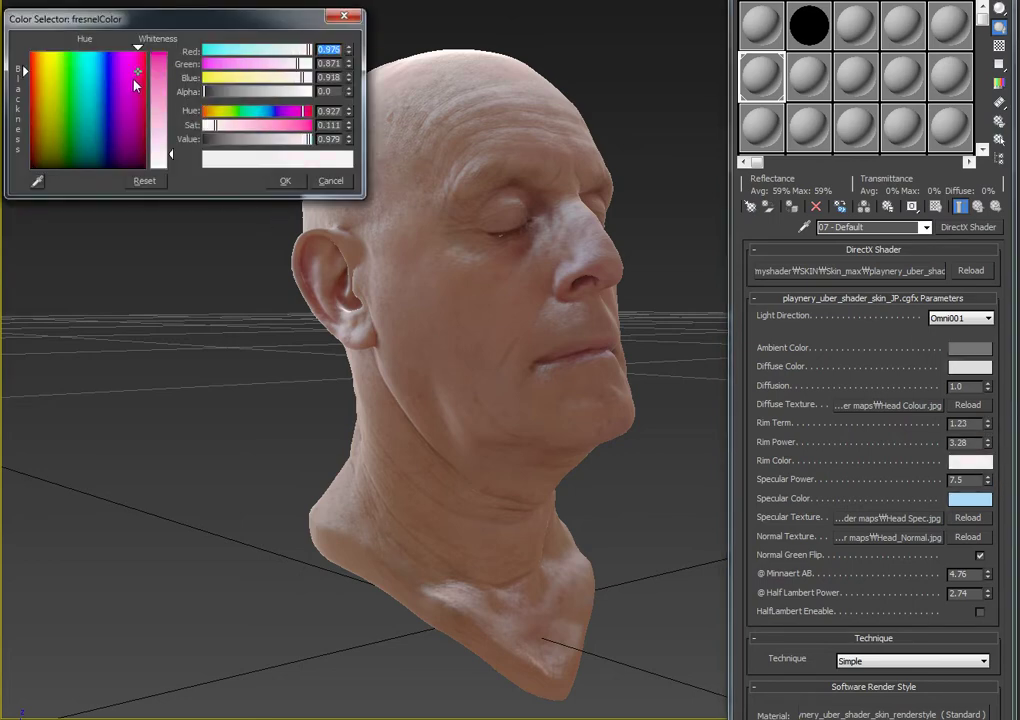
pyautogui.moveTo(171, 153); pyautogui.dragTo(163, 69)
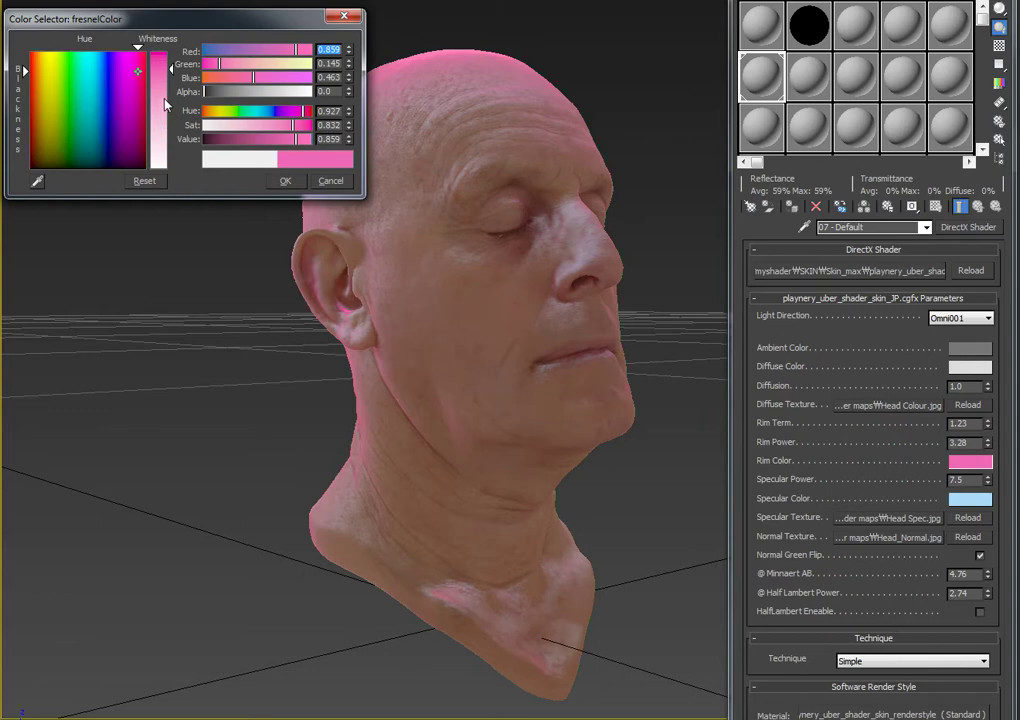
pyautogui.click(329, 182)
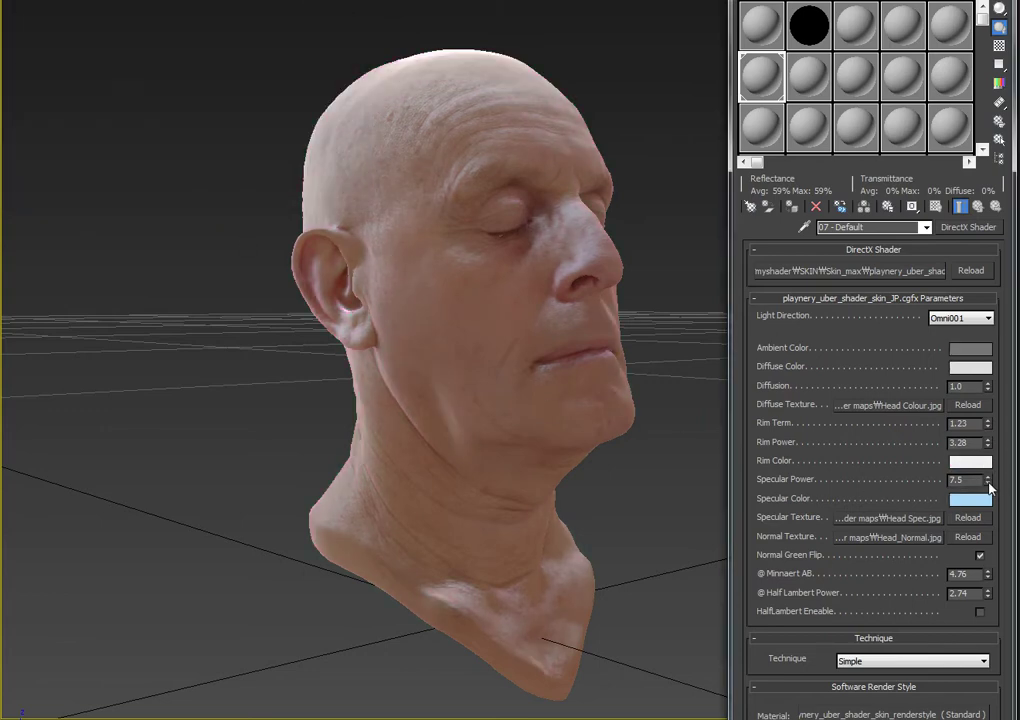
# Step: Set the shader's Specular Power to 5.2 and its Minnaert AB to 3.31
pyautogui.click(988, 484)
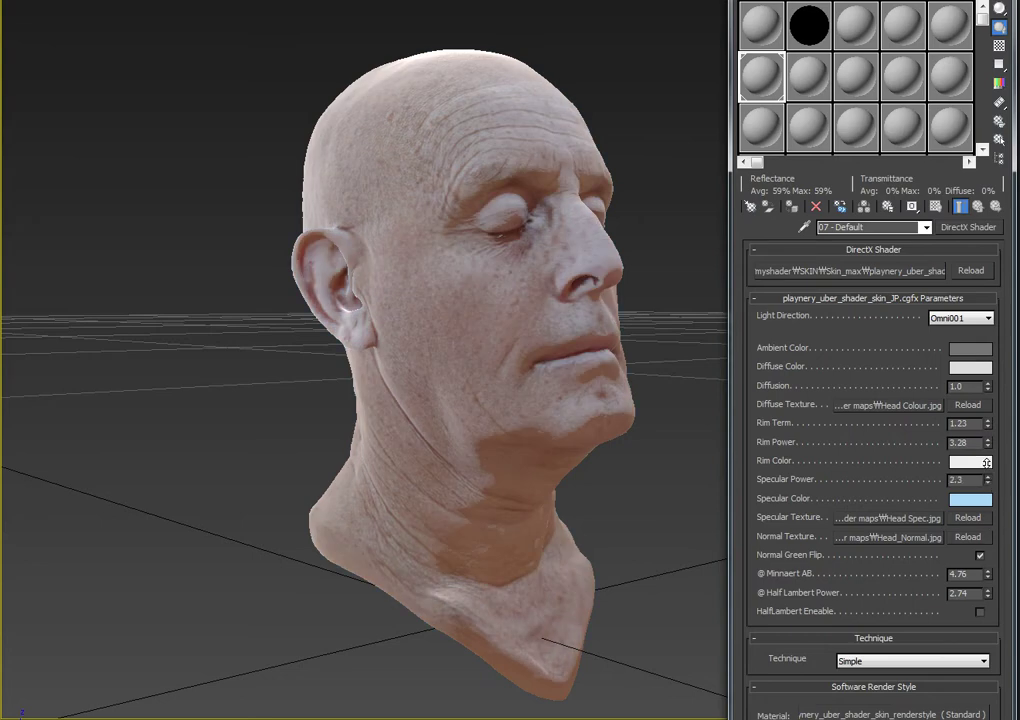
pyautogui.moveTo(987, 463)
pyautogui.mouseDown()
pyautogui.moveTo(987, 436)
pyautogui.moveTo(987, 446)
pyautogui.mouseUp()
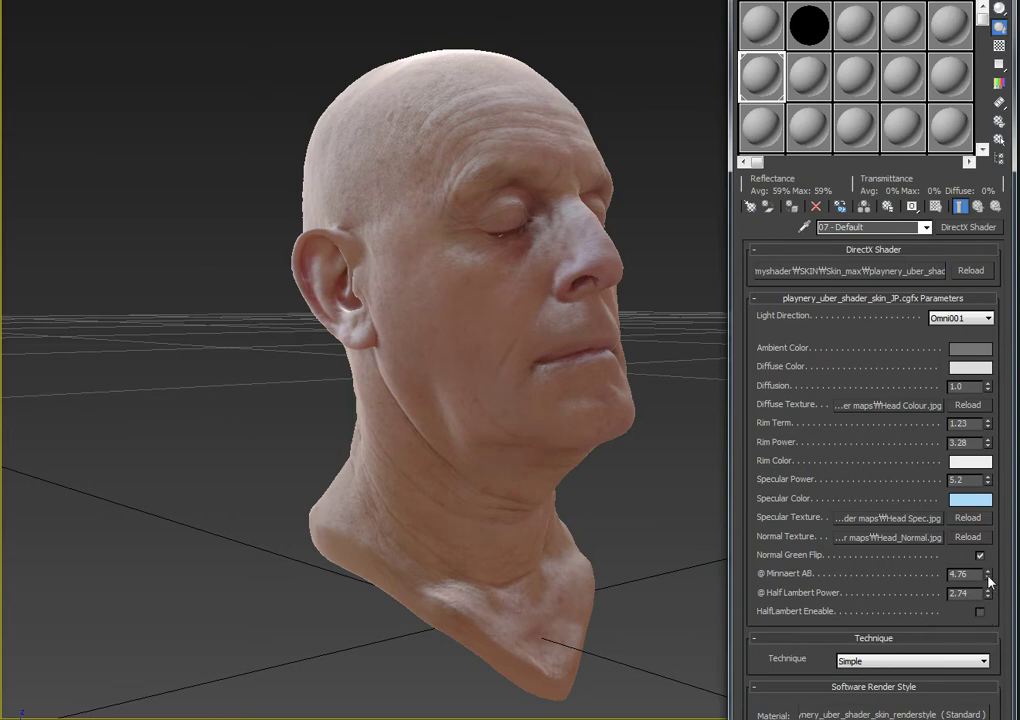
pyautogui.moveTo(988, 578)
pyautogui.mouseDown()
pyautogui.moveTo(988, 598)
pyautogui.moveTo(989, 552)
pyautogui.mouseUp()
pyautogui.moveTo(990, 611)
pyautogui.mouseDown()
pyautogui.moveTo(989, 579)
pyautogui.moveTo(989, 588)
pyautogui.mouseUp()
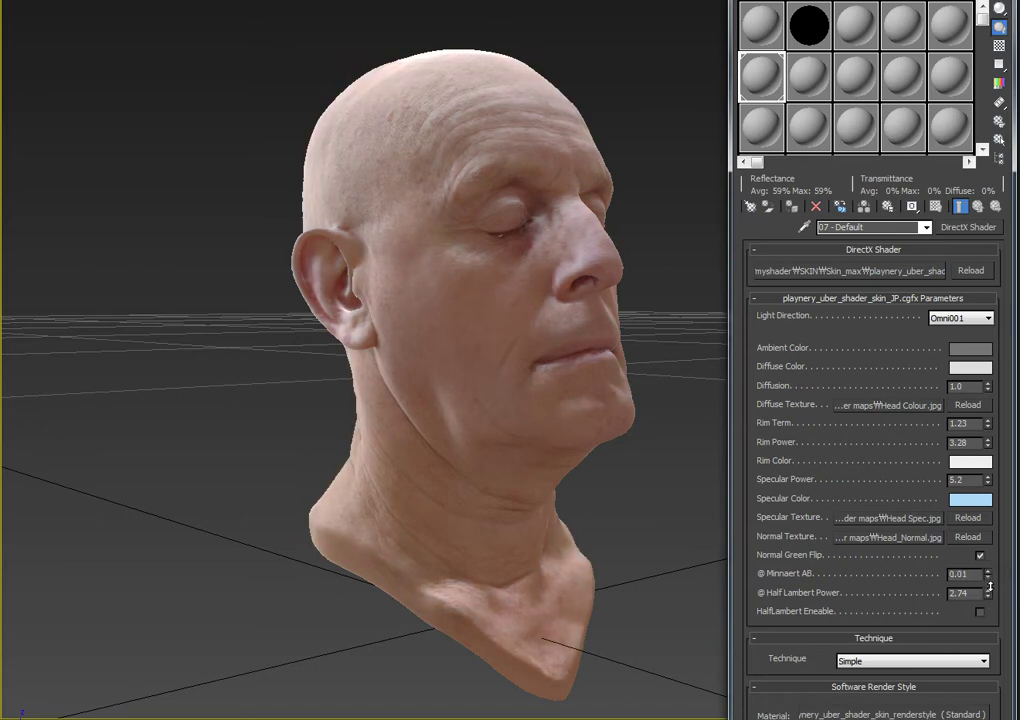
pyautogui.moveTo(988, 538)
pyautogui.mouseDown()
pyautogui.moveTo(991, 590)
pyautogui.moveTo(991, 526)
pyautogui.mouseUp()
# Step: Enable HalfLambert shading and set the Half Lambert Power to 2.87
pyautogui.click(980, 611)
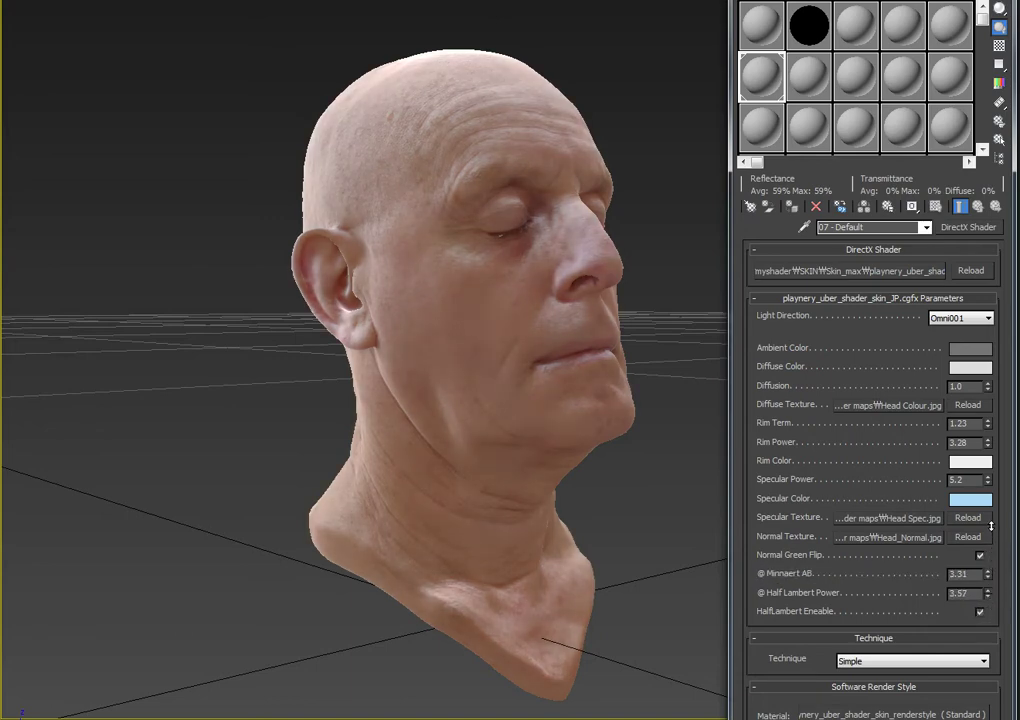
pyautogui.moveTo(989, 619); pyautogui.dragTo(989, 628)
pyautogui.moveTo(993, 496); pyautogui.dragTo(993, 465)
pyautogui.moveTo(996, 510); pyautogui.dragTo(984, 594)
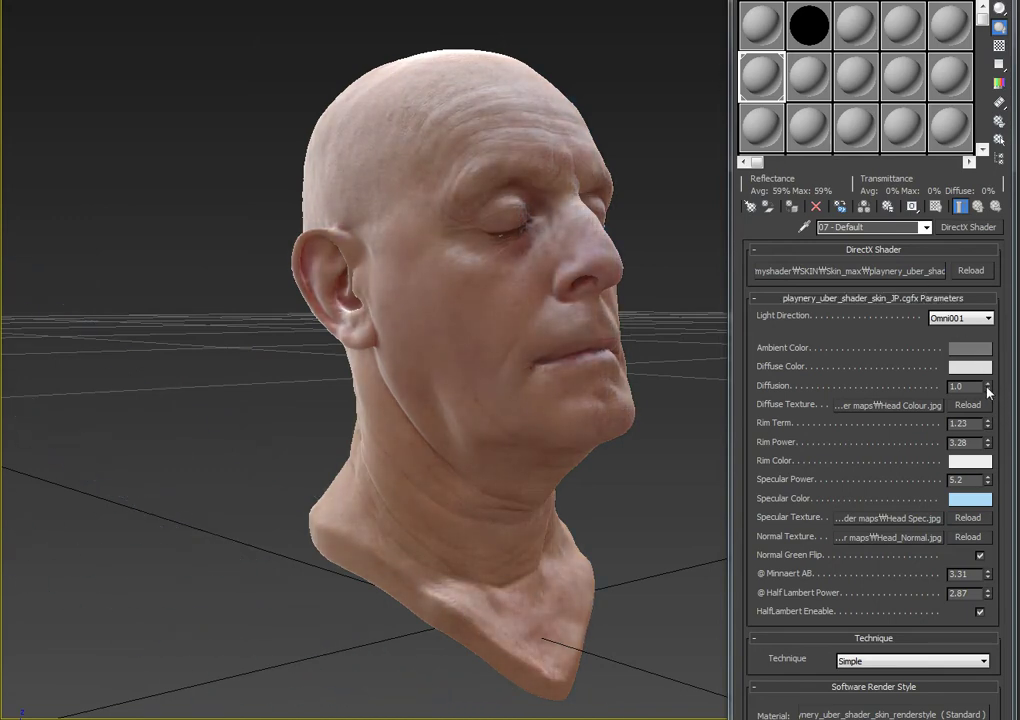
# Step: Set Diffusion to 3.95 and darken the Diffuse Color to a neutral grey with a value of 0.281
pyautogui.moveTo(987, 389); pyautogui.dragTo(989, 424)
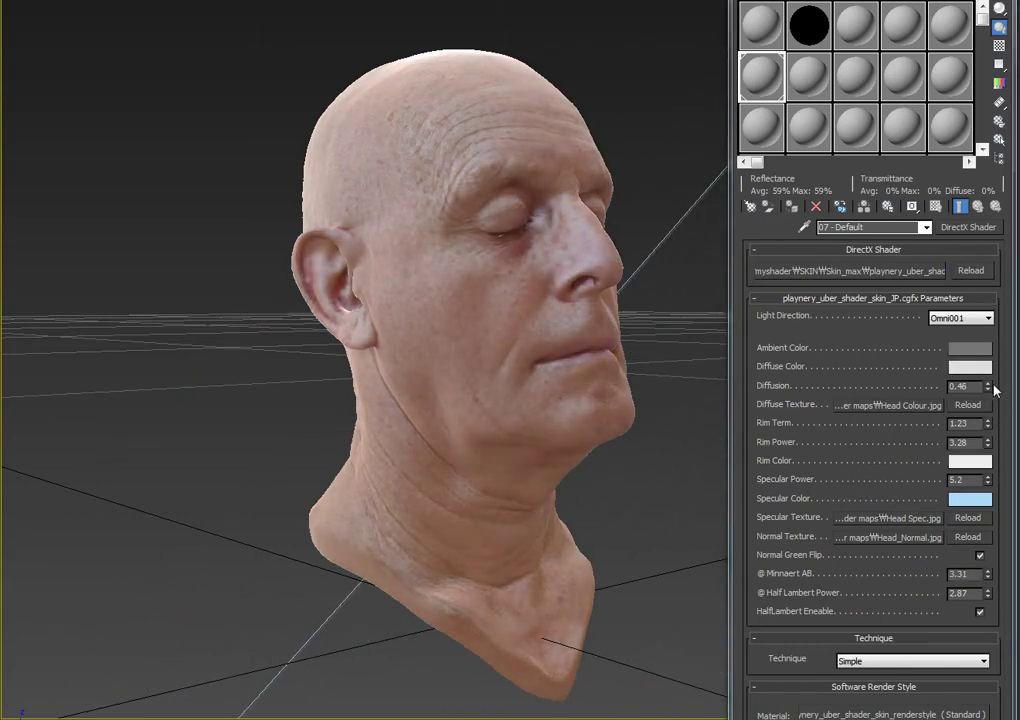
pyautogui.moveTo(988, 392); pyautogui.dragTo(986, 322)
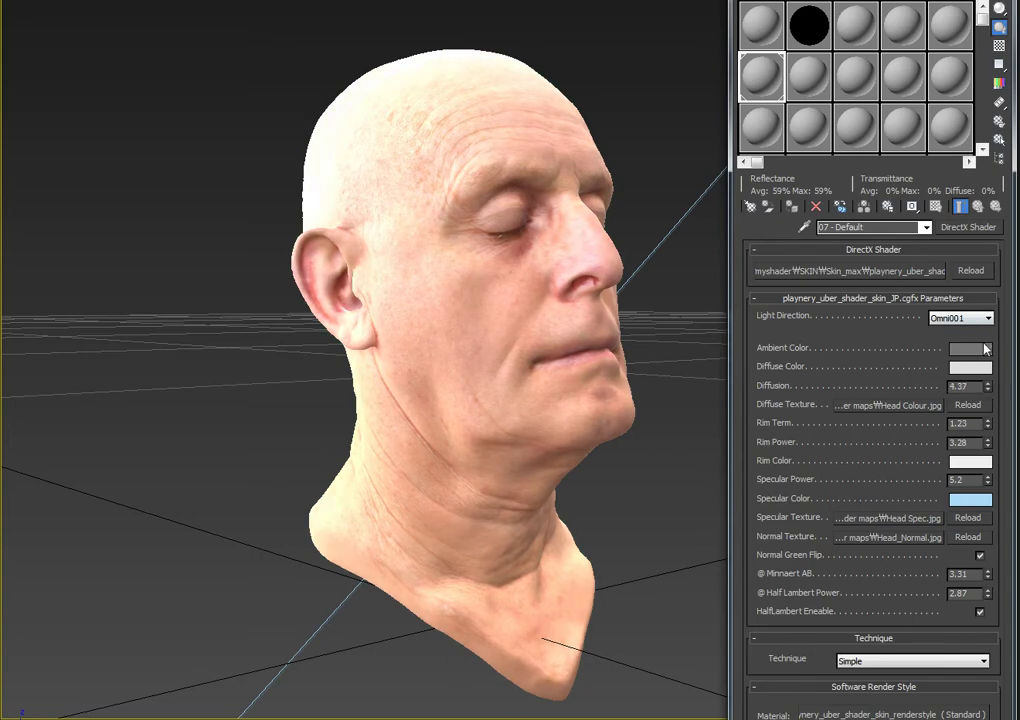
pyautogui.moveTo(990, 397); pyautogui.dragTo(991, 419)
pyautogui.click(974, 367)
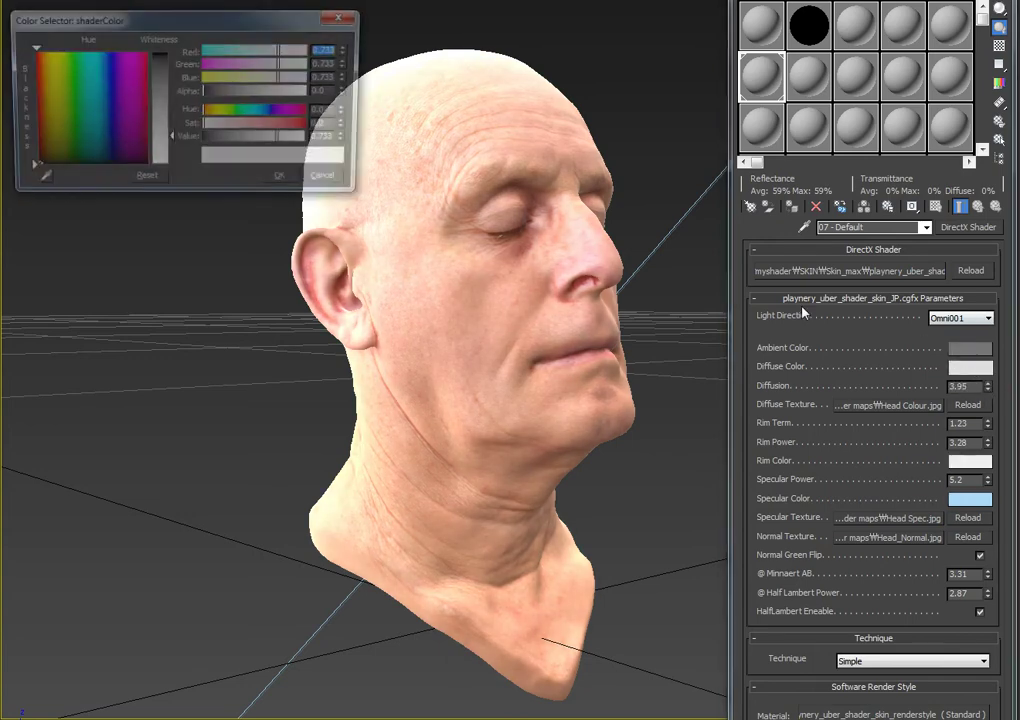
pyautogui.moveTo(283, 147); pyautogui.dragTo(250, 146)
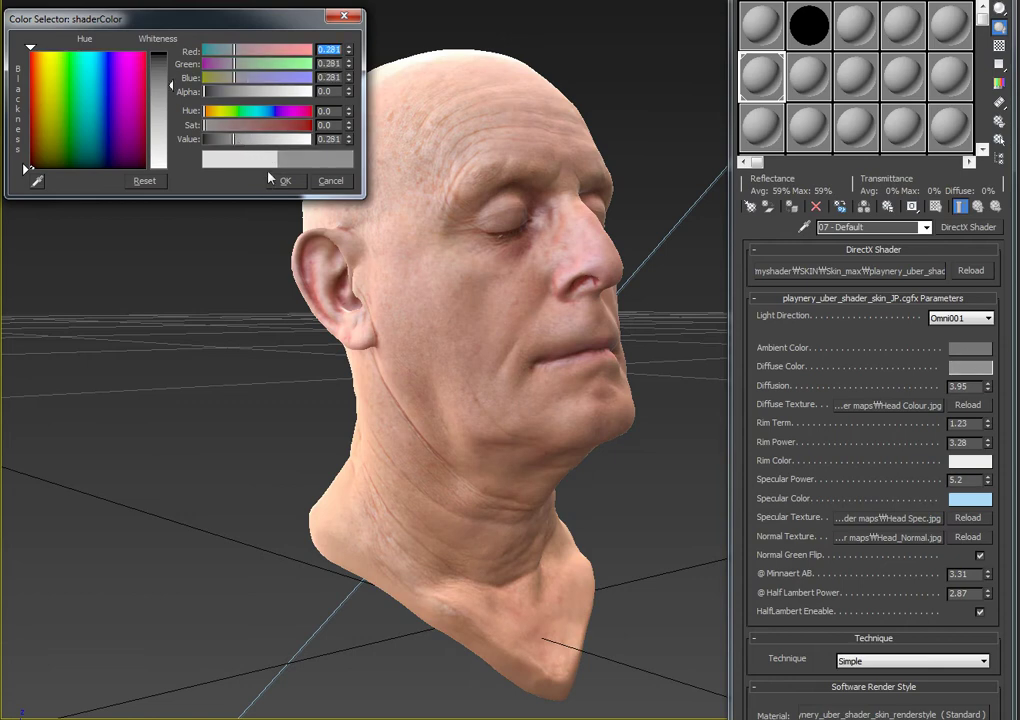
pyautogui.click(285, 181)
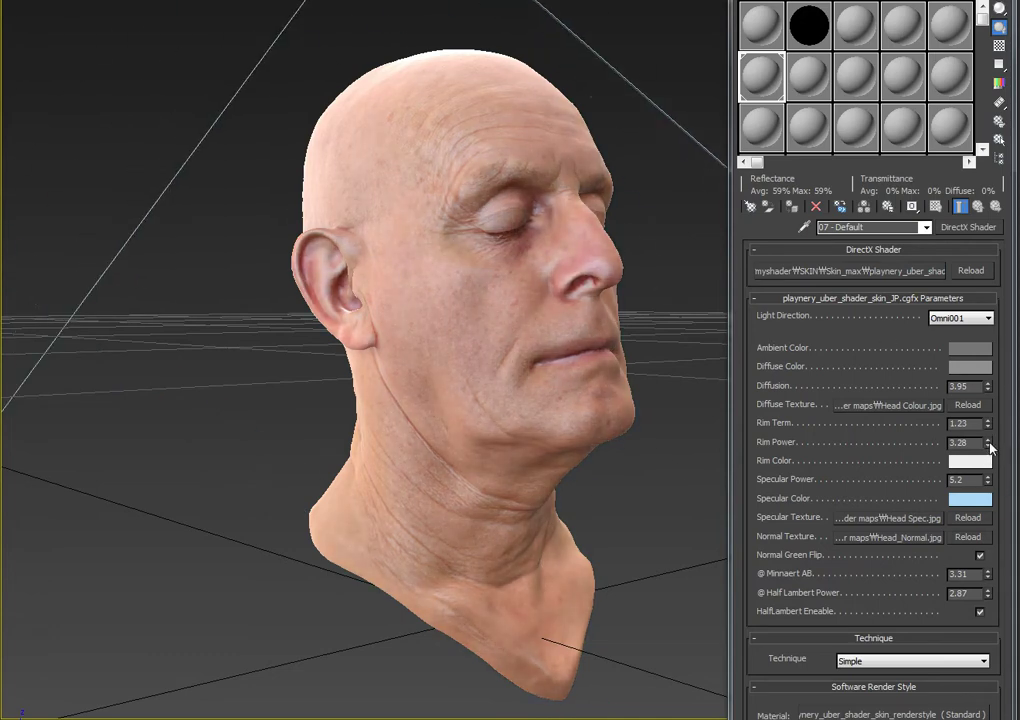
# Step: Set Minnaert AB to 0.01 and Half Lambert Power to 2.97 with HalfLambert disabled
pyautogui.moveTo(990, 578)
pyautogui.mouseDown()
pyautogui.moveTo(990, 536)
pyautogui.moveTo(994, 607)
pyautogui.moveTo(990, 537)
pyautogui.moveTo(995, 571)
pyautogui.mouseUp()
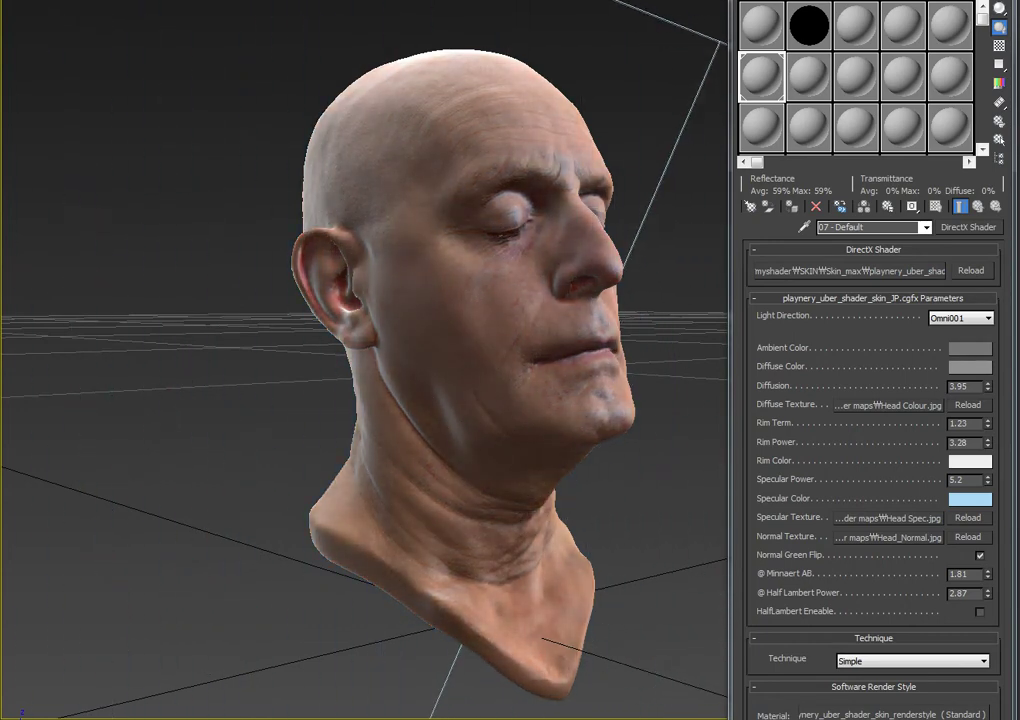
pyautogui.click(888, 404)
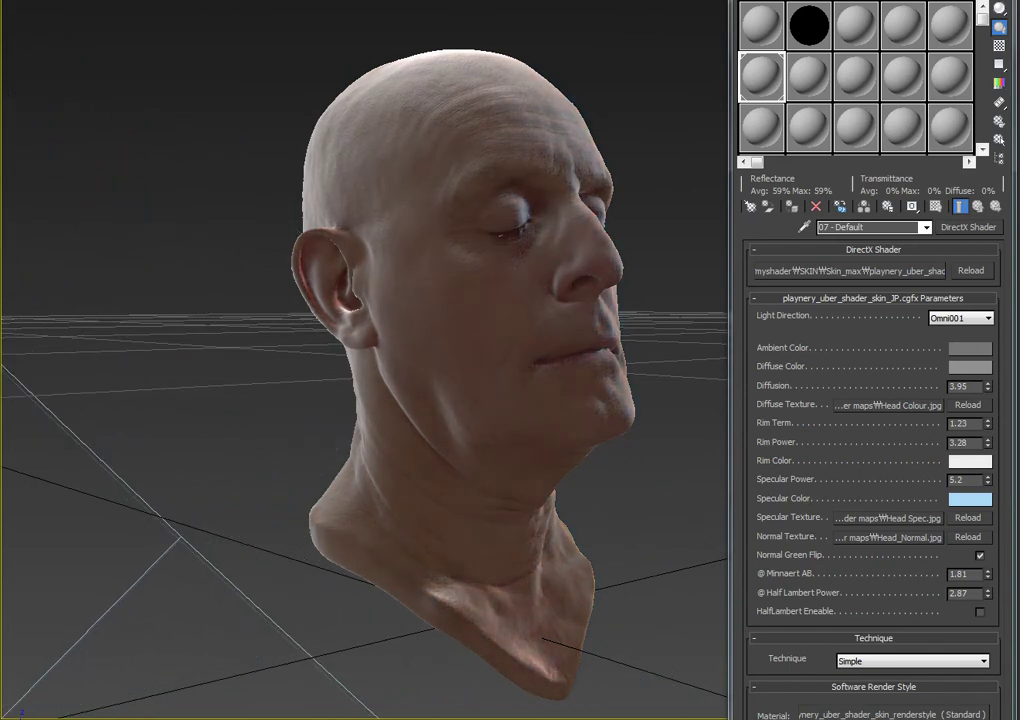
pyautogui.moveTo(987, 575); pyautogui.dragTo(988, 473)
pyautogui.moveTo(989, 572)
pyautogui.mouseDown()
pyautogui.moveTo(996, 634)
pyautogui.moveTo(990, 584)
pyautogui.mouseUp()
# Step: Toggle HalfLambert on and off to compare the head's shading, leaving it disabled
pyautogui.click(980, 612)
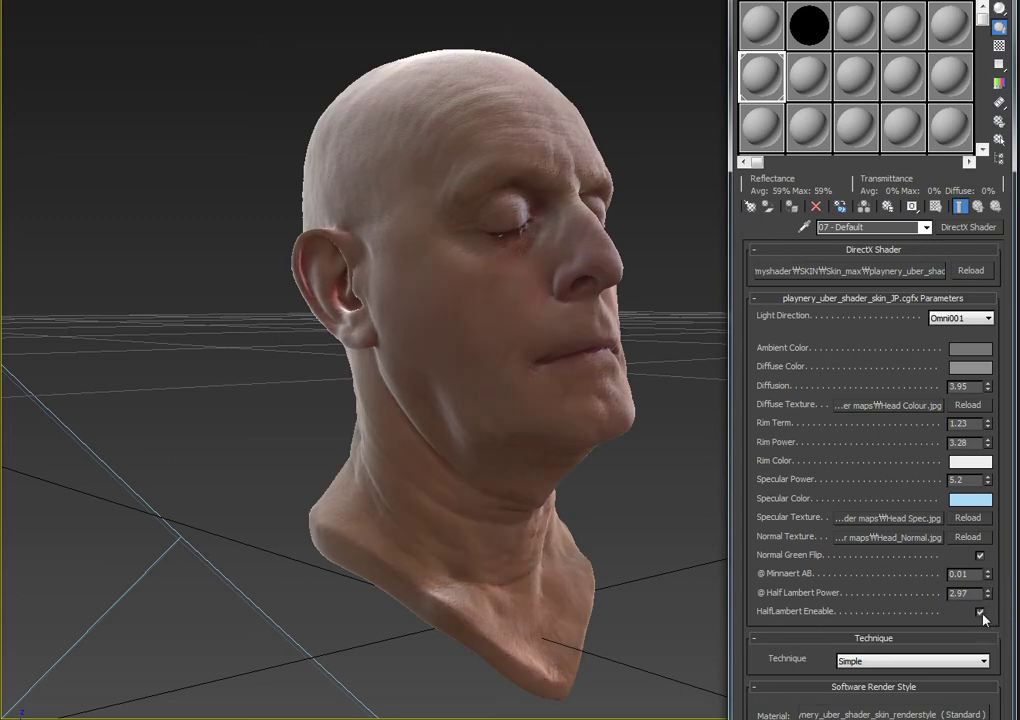
pyautogui.click(980, 612)
pyautogui.click(980, 612)
pyautogui.click(980, 612)
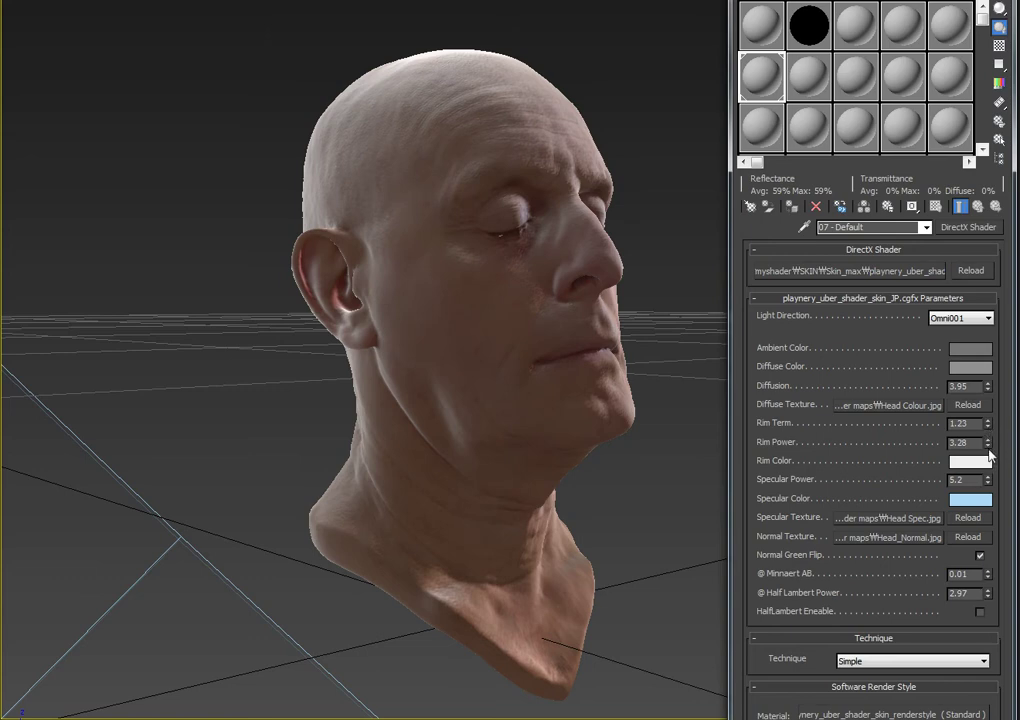
# Step: Set Rim Power to 3.73 and lighten the Diffuse Color to a light grey
pyautogui.moveTo(989, 445); pyautogui.dragTo(988, 427)
pyautogui.moveTo(989, 418)
pyautogui.mouseDown()
pyautogui.moveTo(991, 465)
pyautogui.moveTo(990, 417)
pyautogui.mouseUp()
pyautogui.click(970, 366)
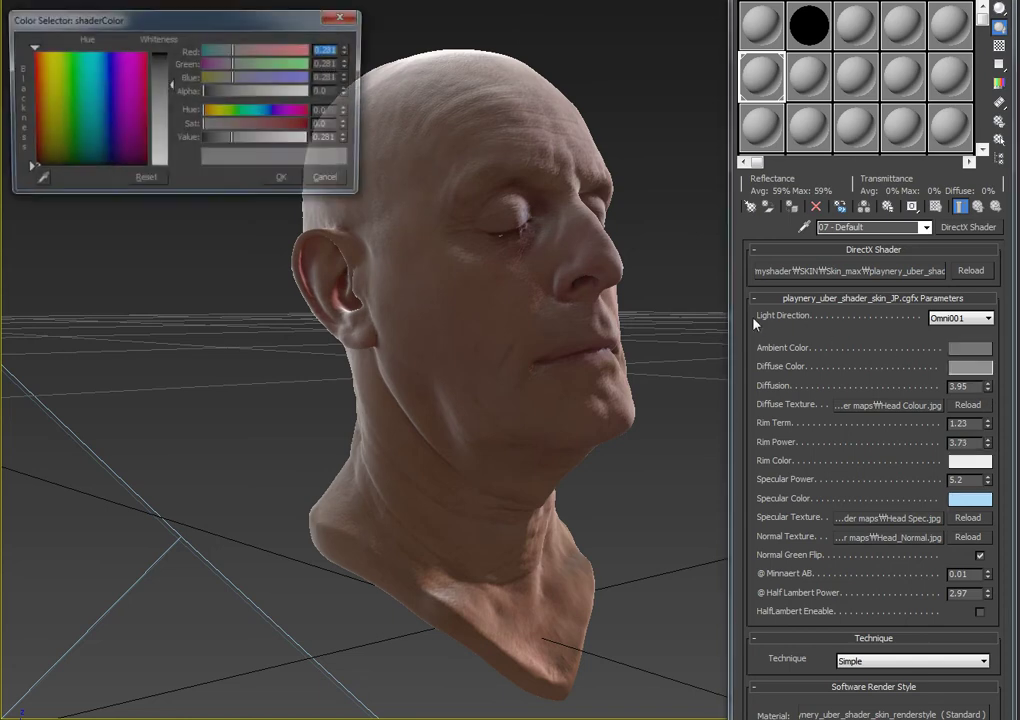
pyautogui.moveTo(258, 139); pyautogui.dragTo(280, 139)
pyautogui.click(285, 181)
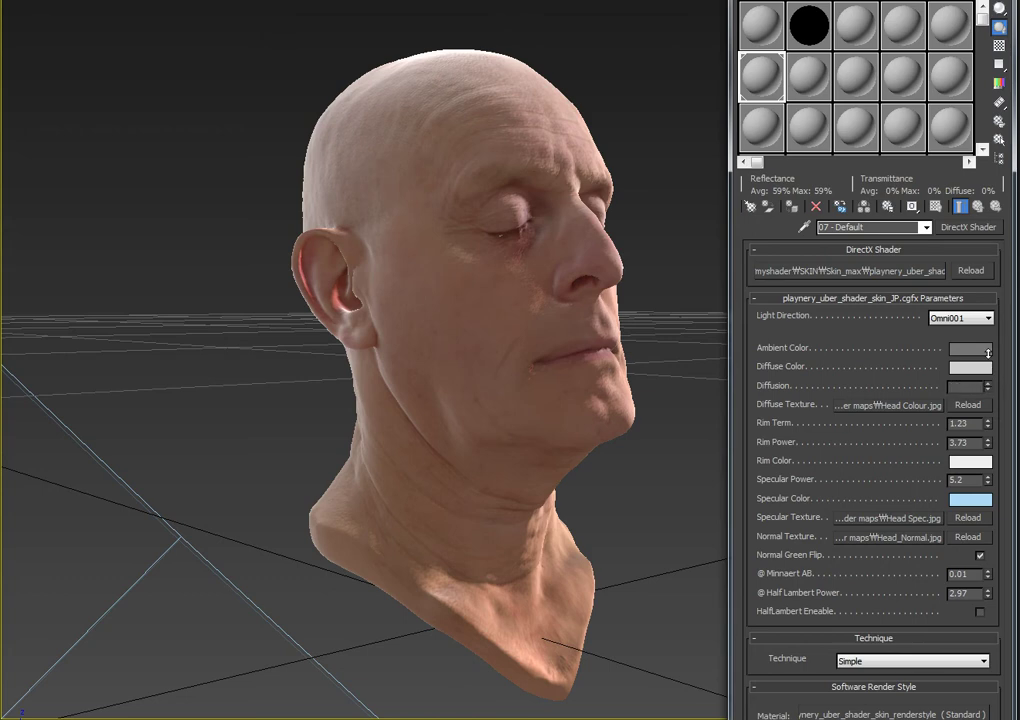
# Step: Set Diffusion to 0.88 and Minnaert AB to 4.06
pyautogui.moveTo(988, 354); pyautogui.dragTo(987, 540)
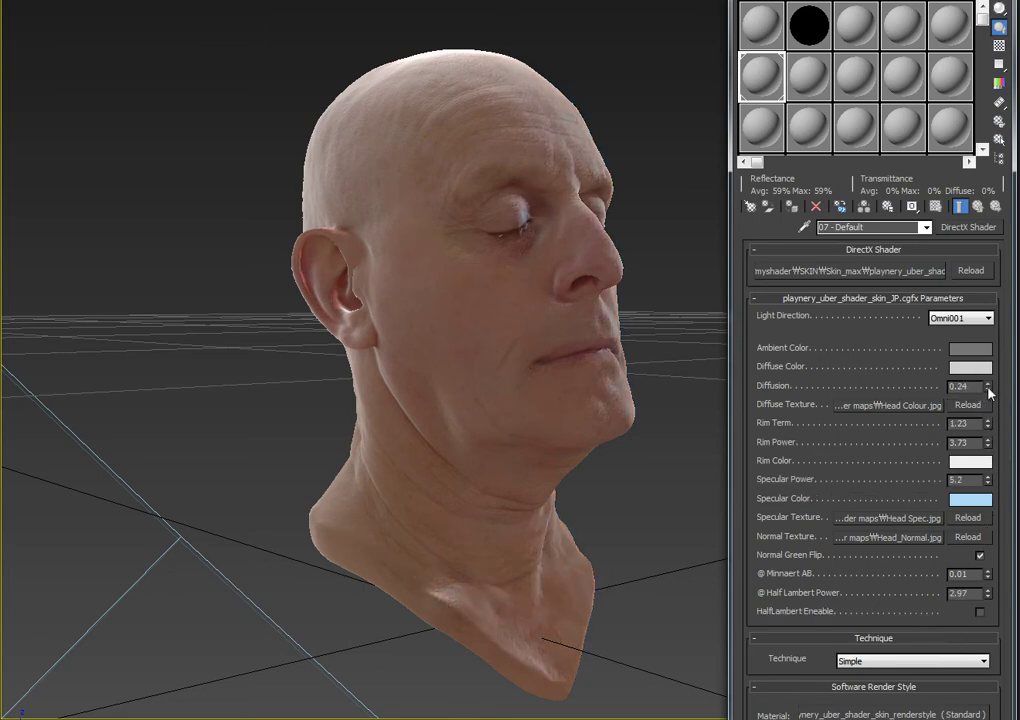
pyautogui.moveTo(989, 393)
pyautogui.mouseDown()
pyautogui.moveTo(996, 308)
pyautogui.moveTo(996, 402)
pyautogui.moveTo(988, 350)
pyautogui.moveTo(988, 396)
pyautogui.mouseUp()
pyautogui.moveTo(990, 580); pyautogui.dragTo(992, 492)
pyautogui.moveTo(988, 390)
pyautogui.mouseDown()
pyautogui.moveTo(988, 366)
pyautogui.moveTo(988, 377)
pyautogui.mouseUp()
pyautogui.moveTo(988, 578); pyautogui.dragTo(988, 592)
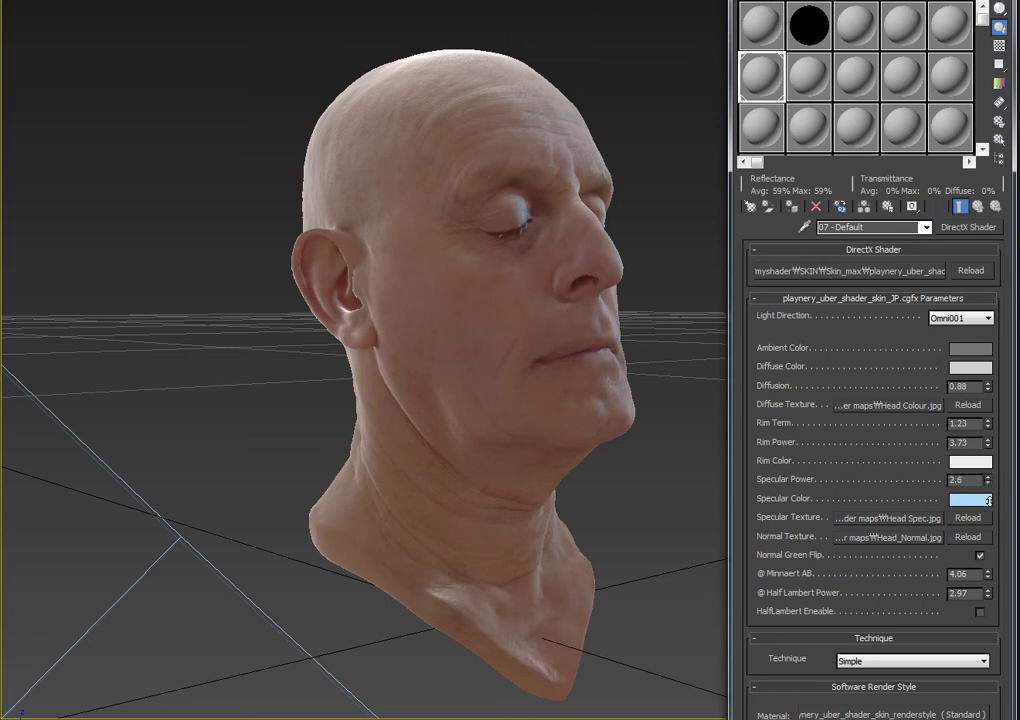
# Step: Lower Specular Power to 2.3 and Minnaert AB to 3.11
pyautogui.moveTo(988, 489); pyautogui.dragTo(989, 505)
pyautogui.moveTo(988, 576); pyautogui.dragTo(988, 592)
# Step: Set Diffusion to 1.1 and Rim Term to 1.08 in the skin shader
pyautogui.moveTo(989, 390); pyautogui.dragTo(989, 362)
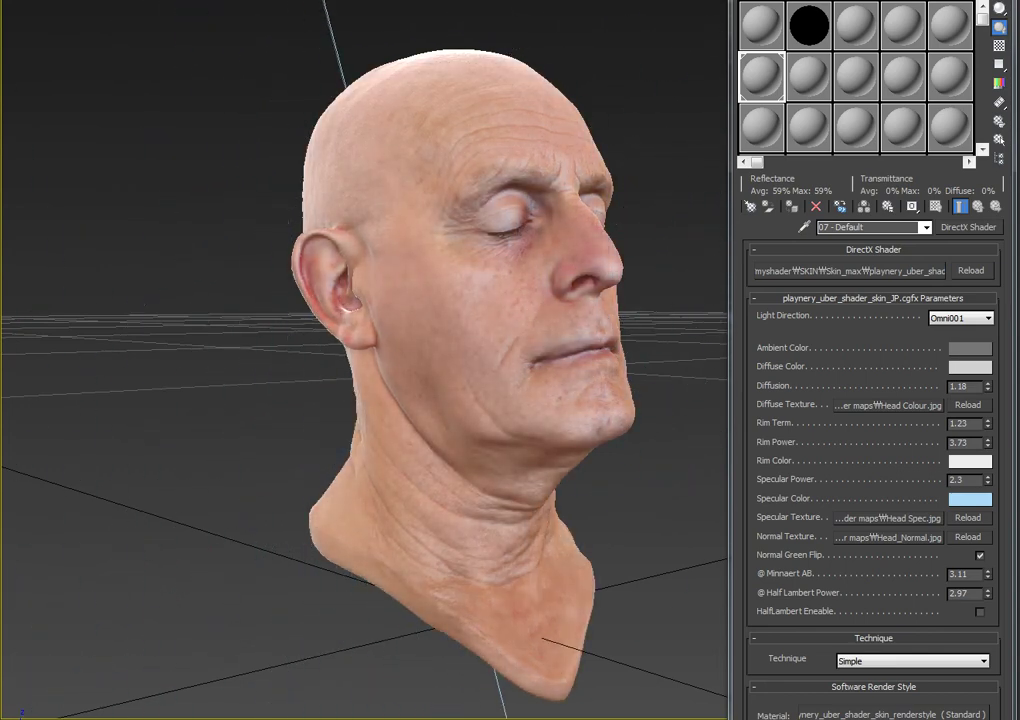
pyautogui.moveTo(987, 392)
pyautogui.mouseDown()
pyautogui.moveTo(988, 325)
pyautogui.moveTo(989, 387)
pyautogui.mouseUp()
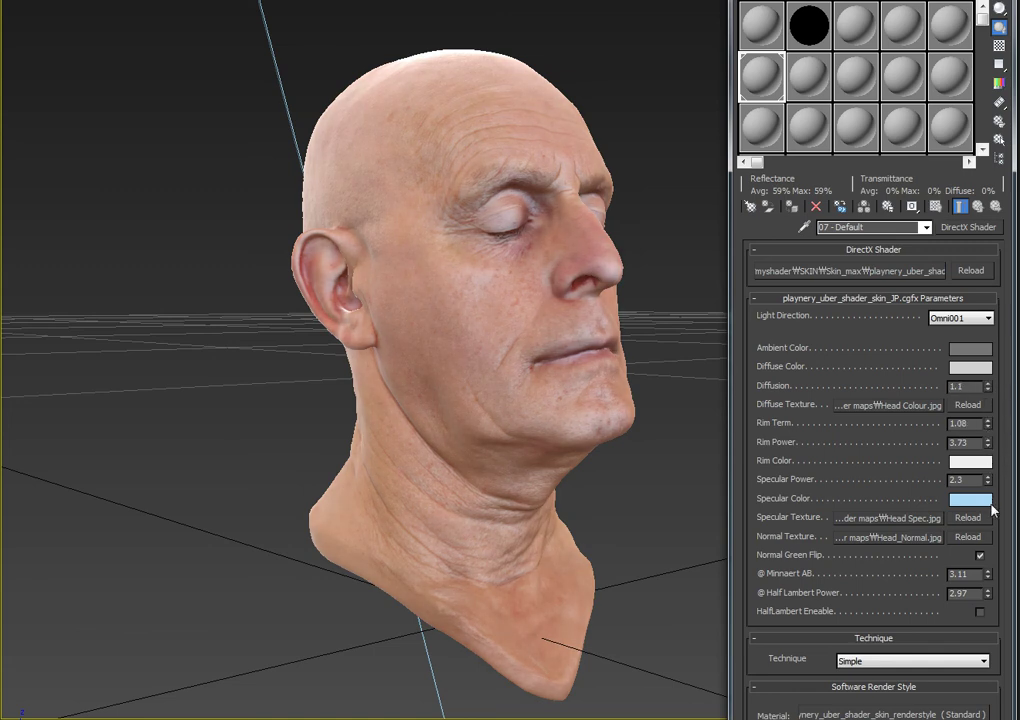
# Step: Adjust the skin shader's values to Specular Power 2.8, Rim Power 3.27 and Minnaert AB 15.06
pyautogui.moveTo(988, 491); pyautogui.dragTo(988, 480)
pyautogui.moveTo(988, 449); pyautogui.dragTo(990, 467)
pyautogui.moveTo(989, 574); pyautogui.dragTo(978, 388)
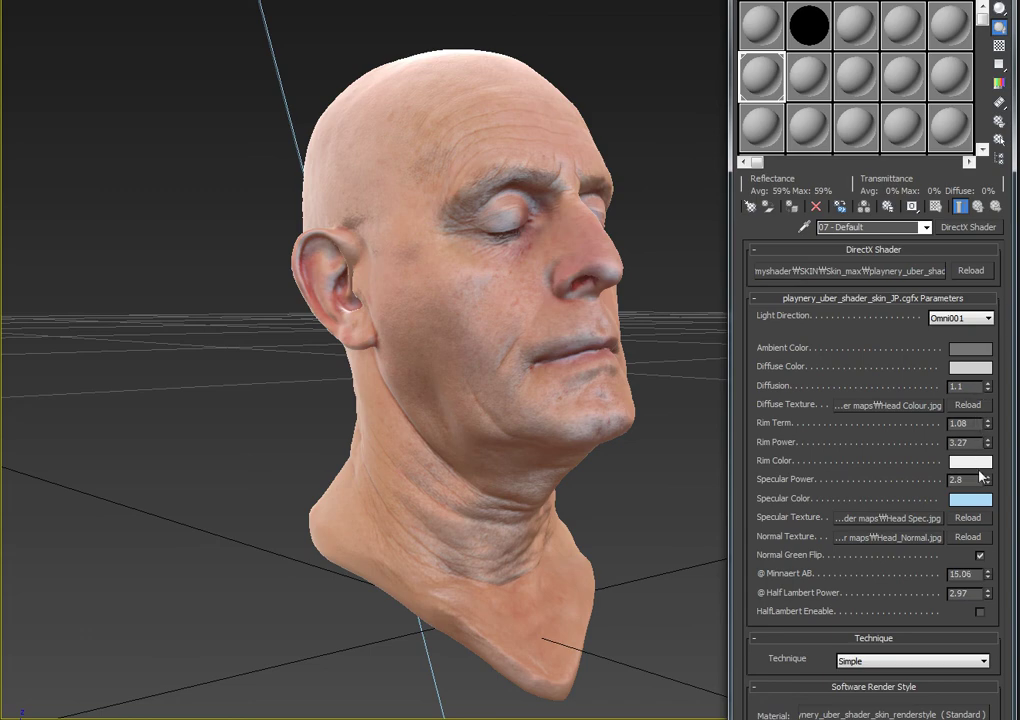